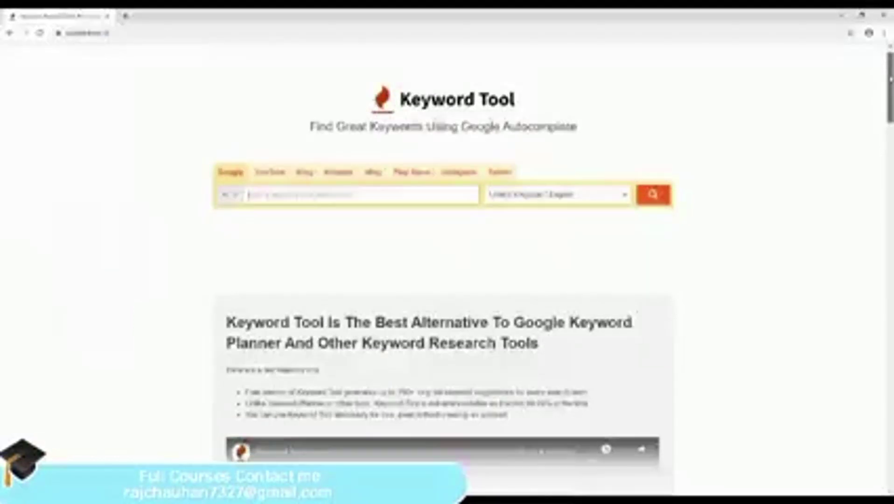
scroll(447, 279, down, 1)
scroll(447, 279, down, 1)
scroll(447, 280, down, 1)
scroll(447, 279, down, 1)
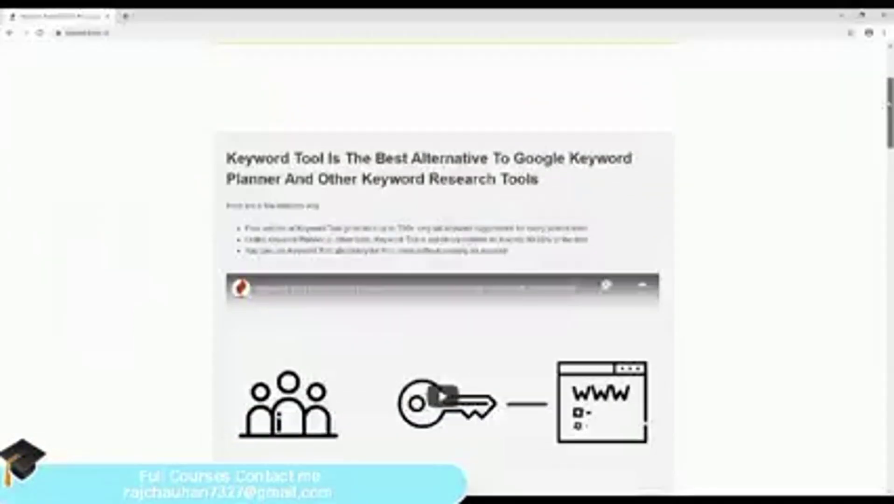
scroll(447, 279, down, 1)
scroll(447, 279, down, 1)
scroll(447, 279, down, 1)
scroll(886, 118, down, 1)
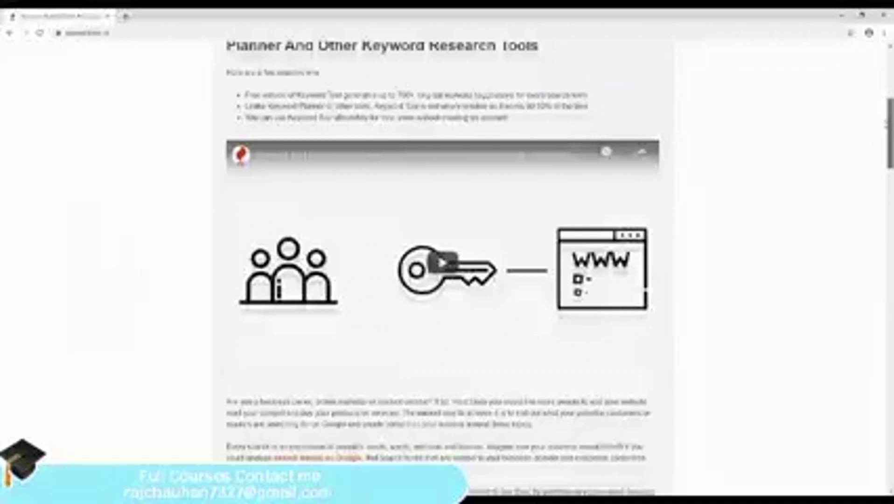
scroll(886, 125, down, 1)
scroll(886, 129, down, 1)
scroll(884, 135, down, 1)
scroll(884, 139, down, 1)
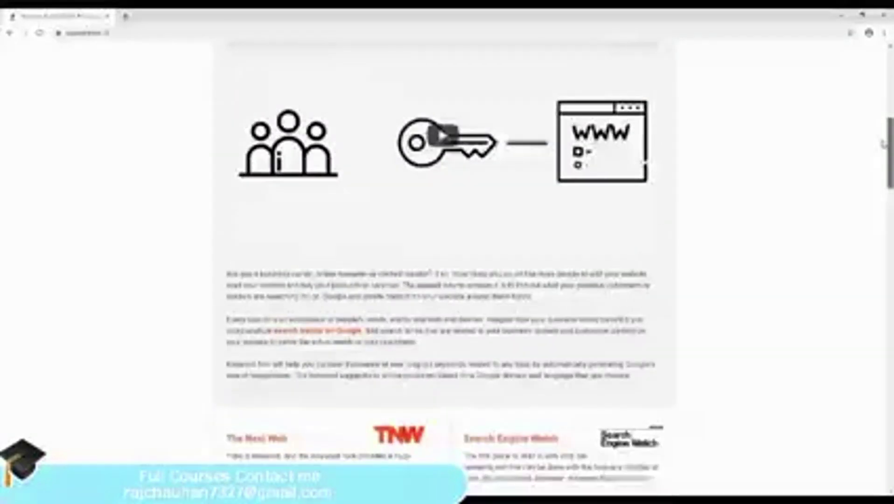
scroll(884, 144, down, 1)
scroll(884, 149, down, 1)
scroll(884, 153, down, 1)
scroll(884, 159, down, 1)
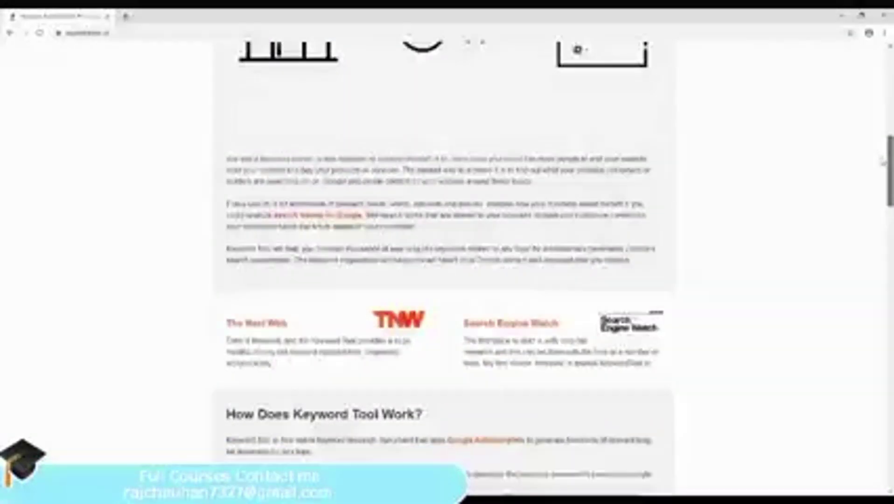
scroll(884, 163, down, 1)
scroll(884, 167, down, 1)
scroll(884, 172, down, 1)
scroll(884, 176, down, 1)
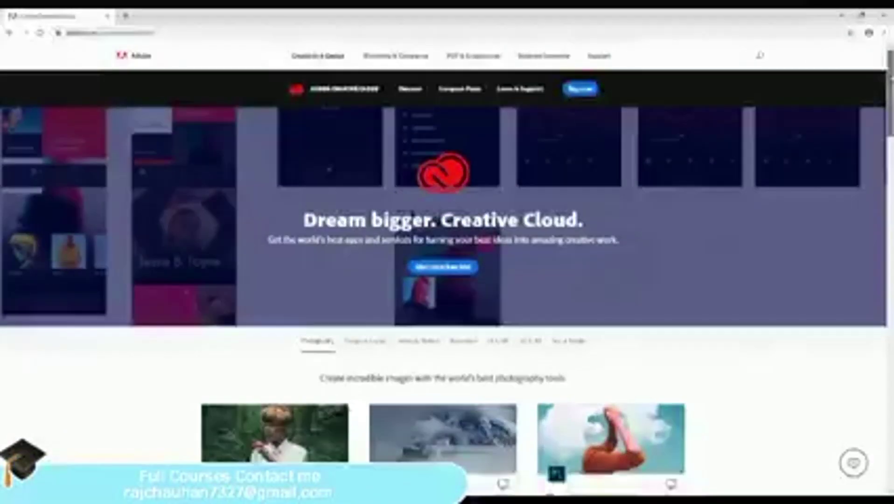
scroll(447, 279, down, 1)
scroll(447, 279, down, 1)
scroll(447, 280, down, 2)
scroll(447, 279, down, 2)
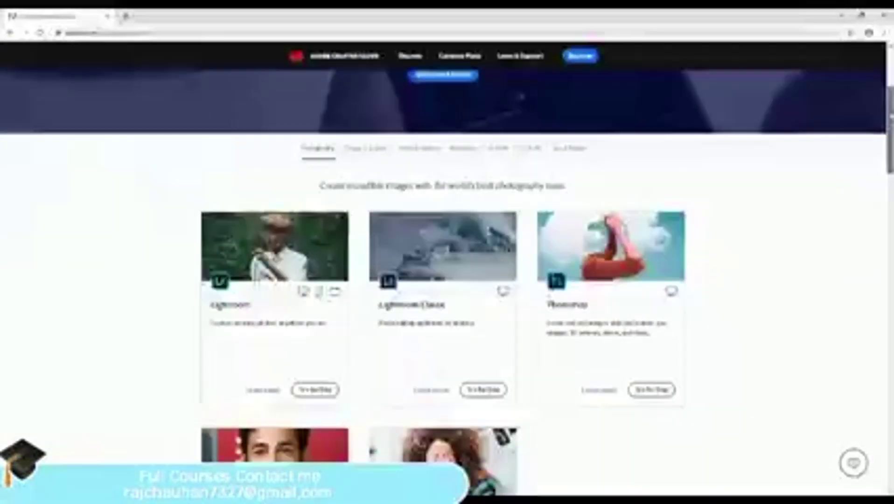
scroll(447, 279, down, 1)
scroll(447, 279, down, 1)
scroll(447, 279, down, 1)
scroll(447, 279, down, 1)
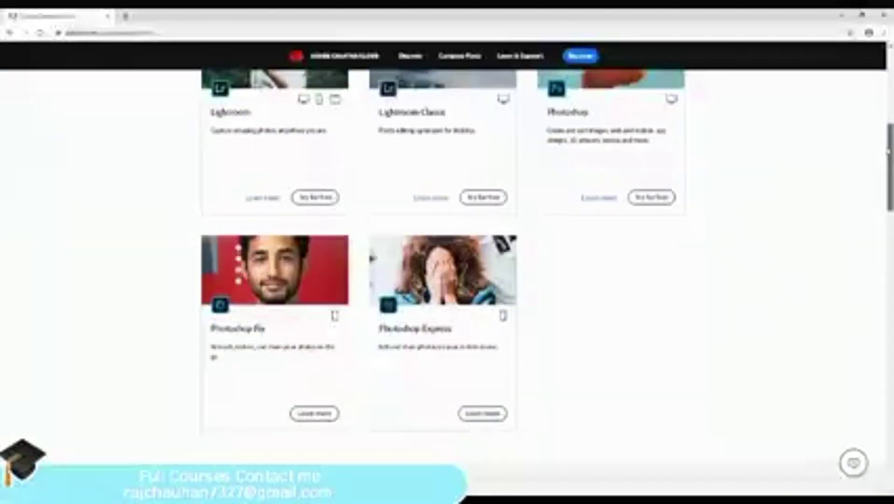
scroll(447, 280, down, 1)
scroll(447, 280, down, 1)
scroll(447, 279, down, 1)
scroll(448, 280, down, 1)
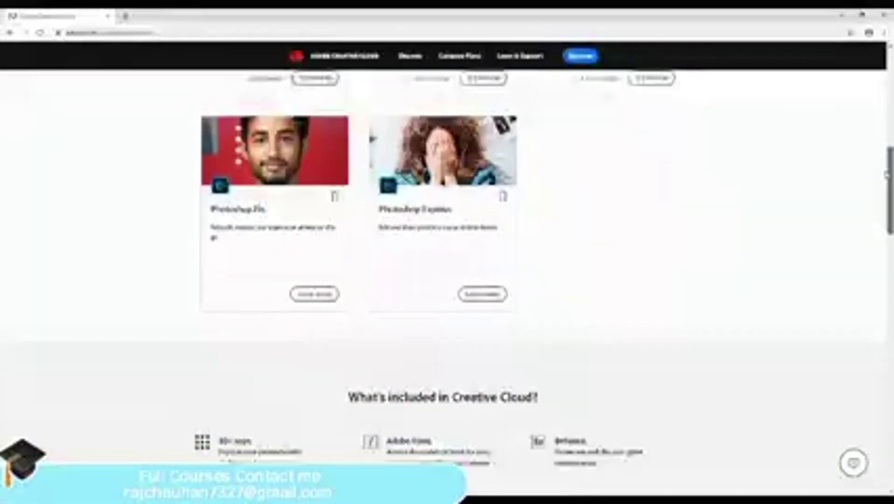
scroll(447, 279, down, 1)
scroll(447, 279, down, 1)
scroll(447, 279, down, 1)
scroll(447, 279, down, 1)
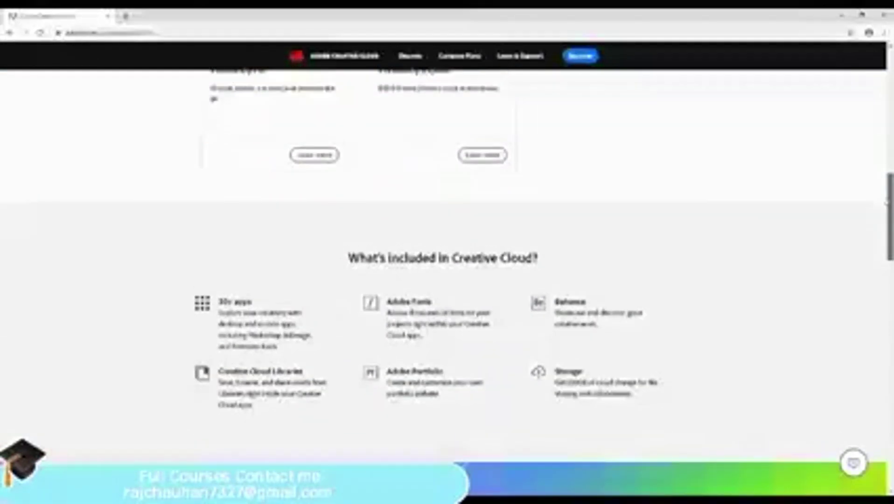
scroll(447, 279, down, 1)
scroll(447, 279, down, 1)
scroll(447, 279, down, 1)
scroll(447, 279, down, 1)
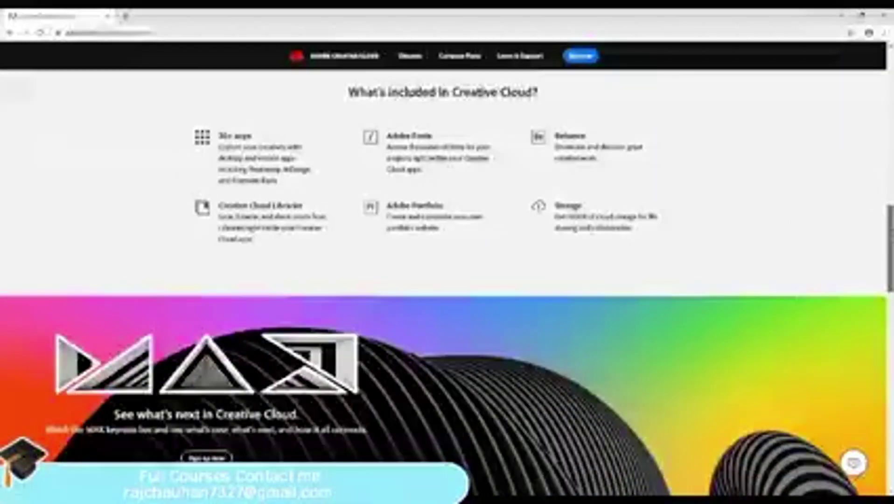
scroll(448, 280, down, 1)
scroll(447, 279, down, 1)
scroll(447, 279, down, 1)
scroll(447, 279, down, 1)
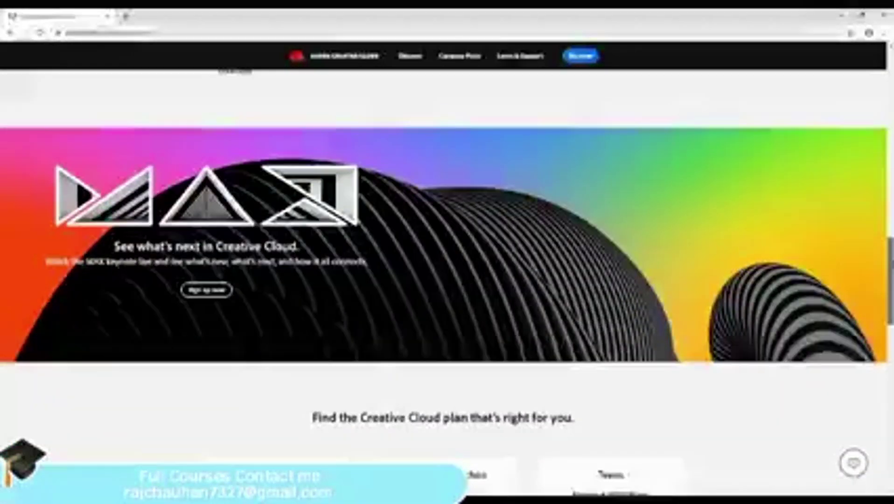
scroll(447, 279, down, 1)
scroll(447, 279, down, 1)
scroll(447, 280, down, 1)
scroll(447, 279, down, 1)
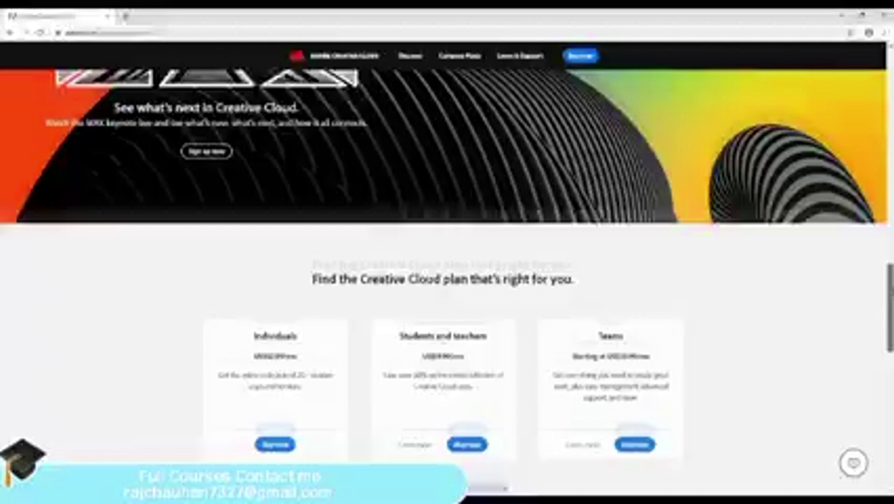
scroll(447, 279, down, 1)
scroll(447, 279, down, 1)
scroll(447, 279, down, 1)
scroll(447, 279, down, 1)
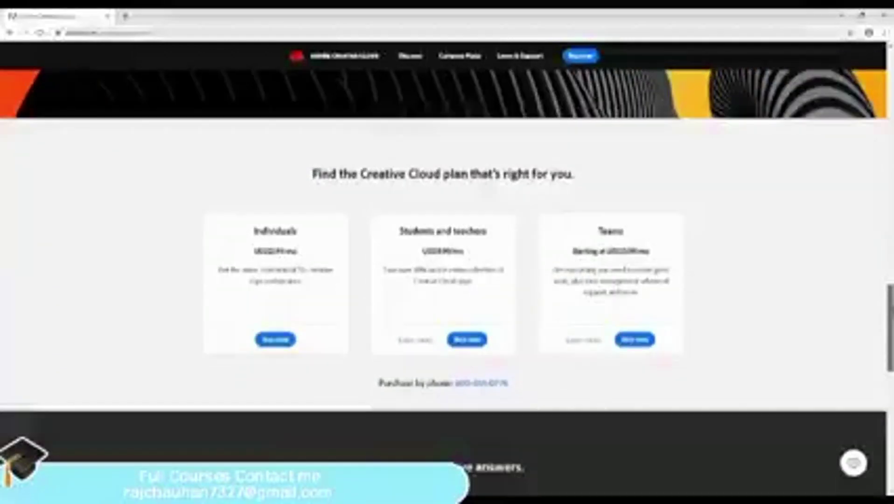
scroll(447, 279, down, 1)
scroll(447, 279, down, 1)
scroll(447, 279, down, 1)
scroll(447, 279, down, 1)
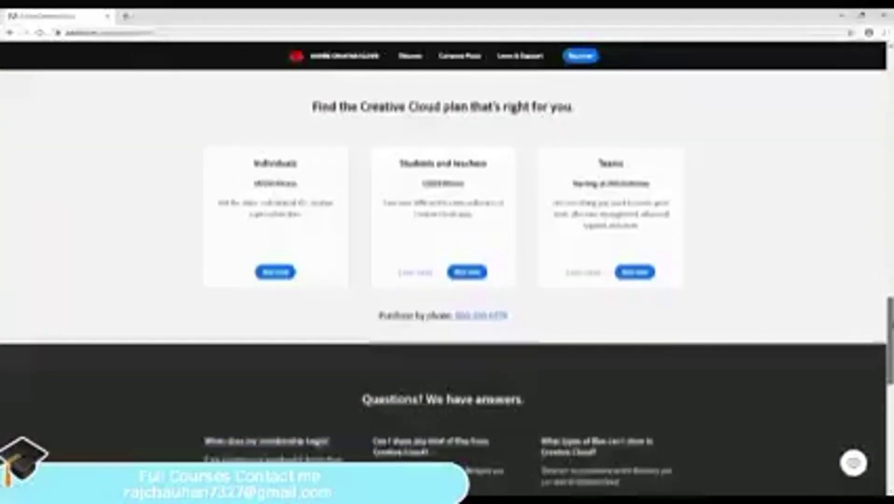
scroll(447, 279, down, 1)
scroll(447, 279, down, 1)
scroll(447, 279, down, 1)
scroll(448, 279, down, 1)
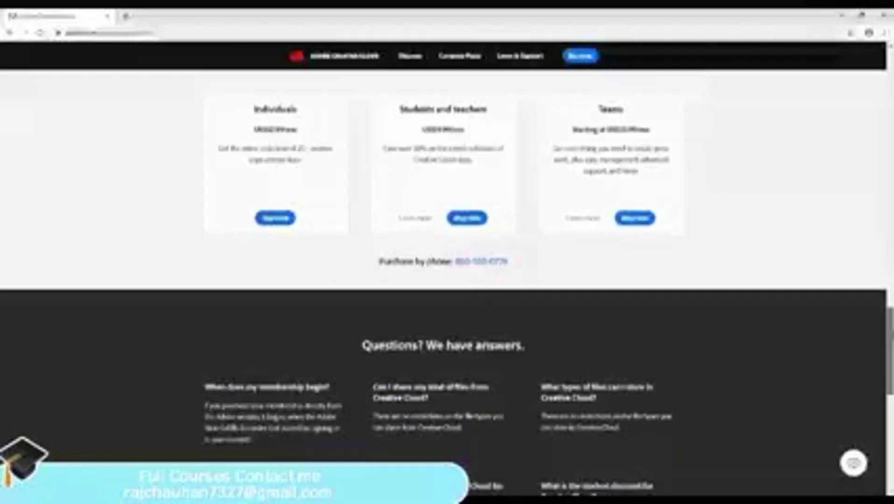
scroll(447, 279, down, 1)
scroll(447, 280, down, 1)
scroll(447, 279, down, 2)
scroll(447, 279, down, 1)
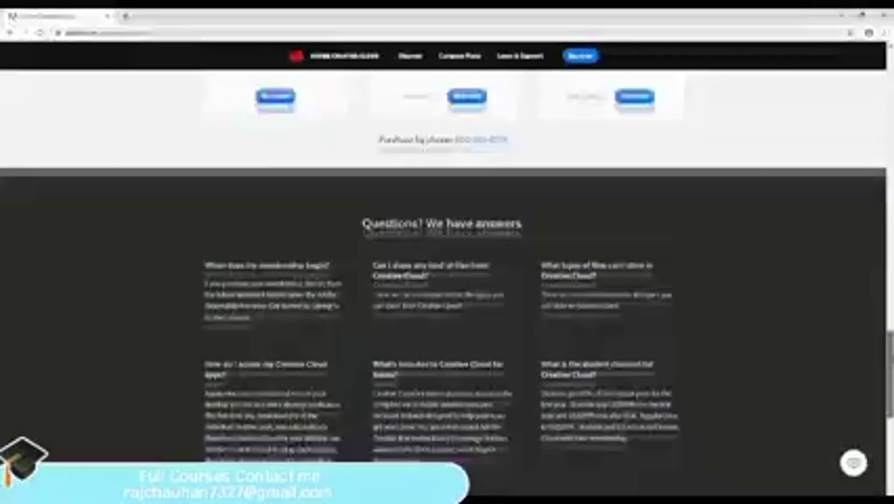
scroll(447, 279, down, 1)
scroll(447, 279, down, 1)
scroll(447, 279, down, 1)
scroll(447, 279, down, 1)
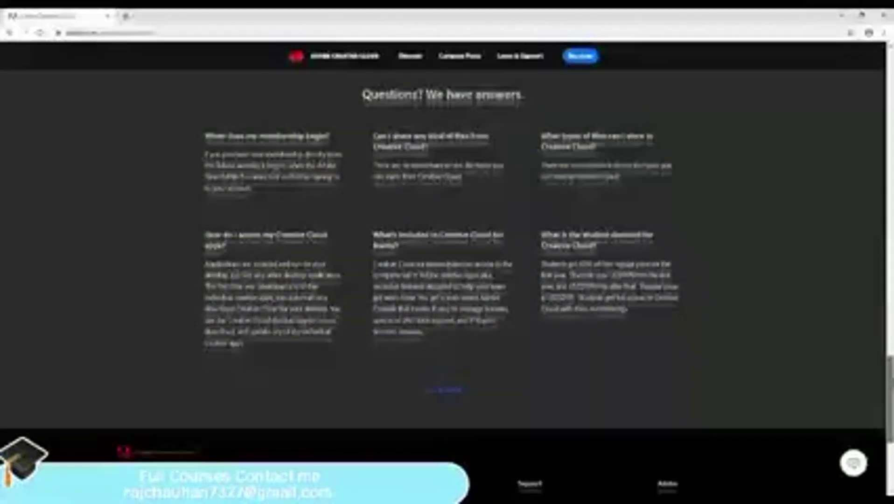
scroll(447, 279, down, 1)
scroll(447, 279, down, 1)
scroll(447, 280, down, 1)
scroll(447, 279, down, 1)
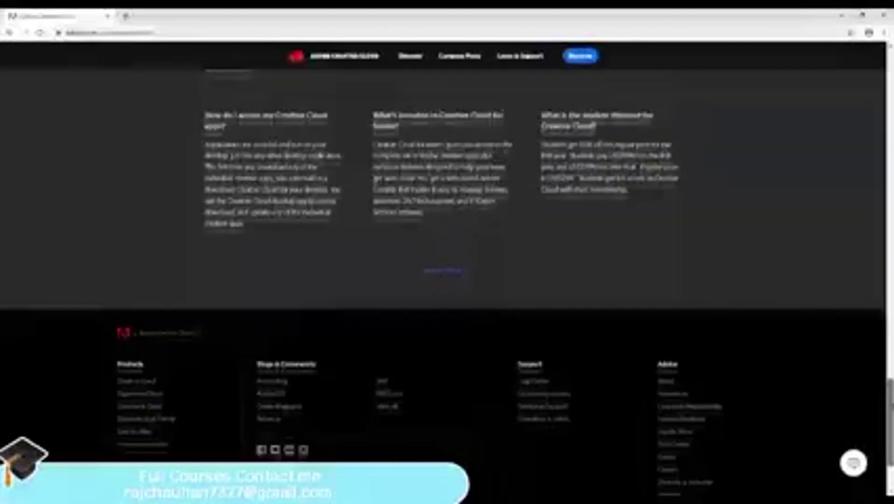
scroll(447, 280, down, 1)
scroll(448, 279, down, 1)
scroll(448, 279, down, 1)
scroll(447, 279, down, 1)
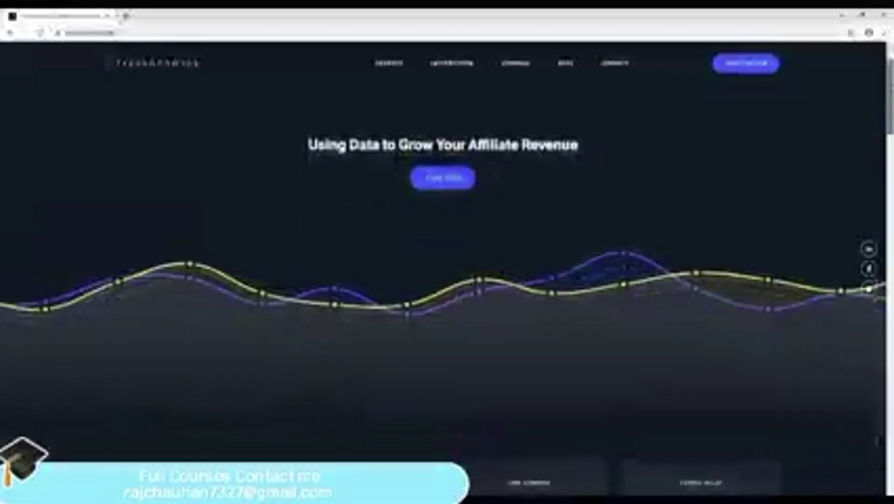
scroll(447, 279, down, 1)
scroll(447, 280, down, 1)
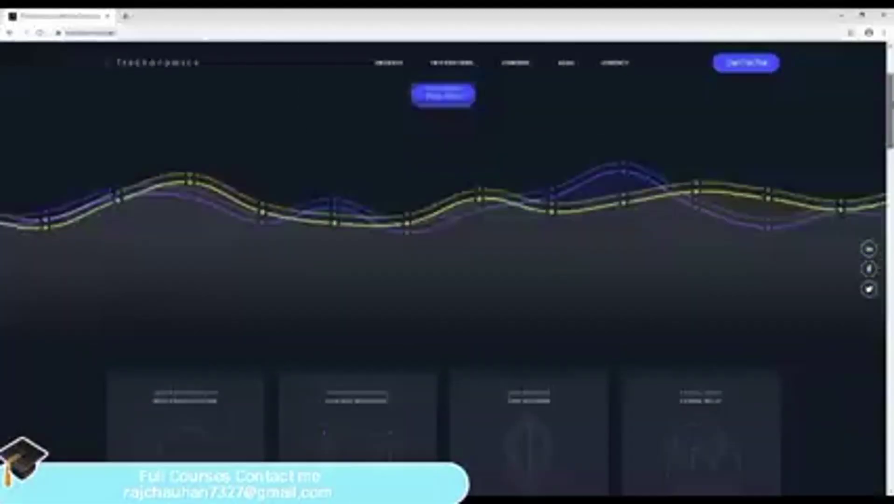
scroll(448, 279, down, 1)
scroll(447, 279, down, 1)
scroll(447, 279, down, 1)
scroll(447, 279, down, 1)
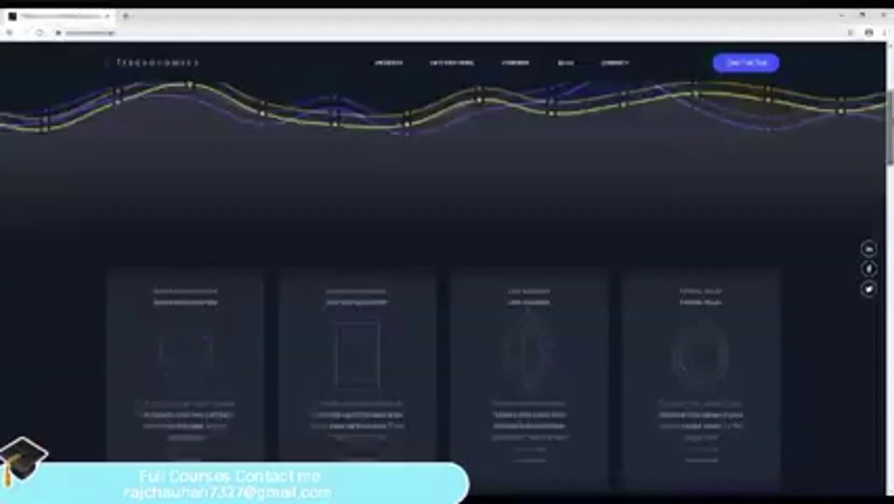
scroll(447, 279, down, 1)
scroll(447, 280, down, 1)
scroll(448, 279, down, 1)
scroll(447, 279, down, 1)
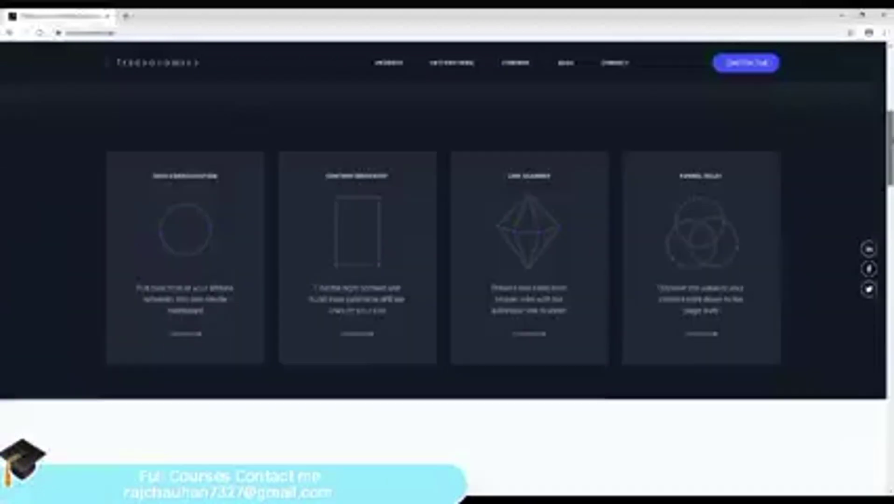
scroll(448, 279, down, 1)
scroll(448, 279, down, 1)
scroll(447, 279, down, 1)
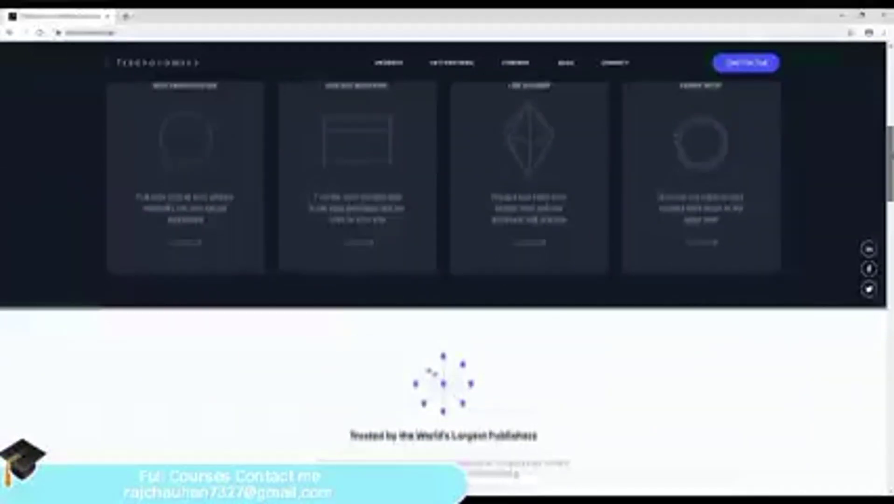
scroll(448, 279, down, 1)
scroll(447, 279, down, 1)
scroll(447, 279, down, 1)
scroll(447, 279, down, 1)
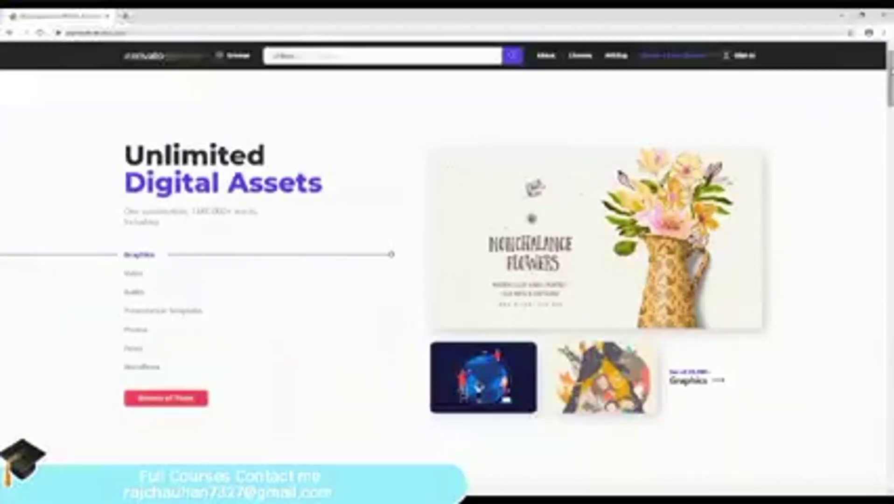
scroll(447, 280, down, 1)
scroll(447, 280, down, 1)
scroll(447, 279, down, 2)
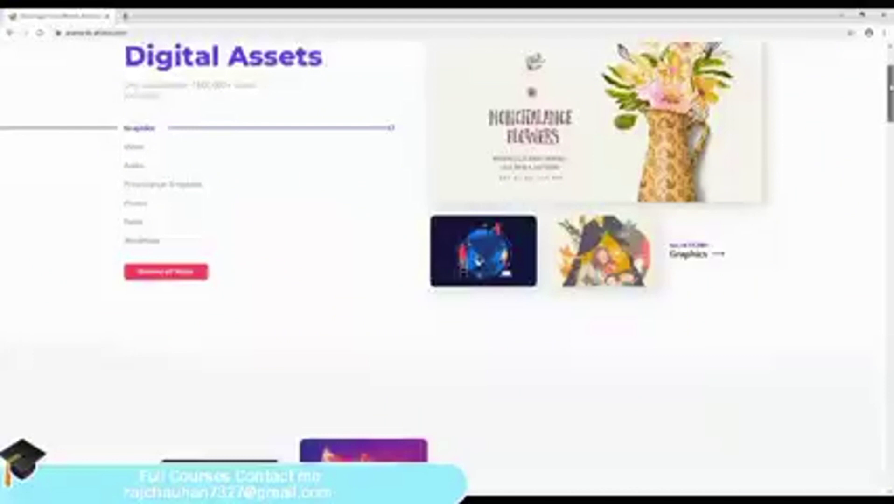
scroll(447, 280, down, 1)
scroll(447, 279, down, 1)
scroll(448, 279, down, 1)
scroll(447, 279, down, 1)
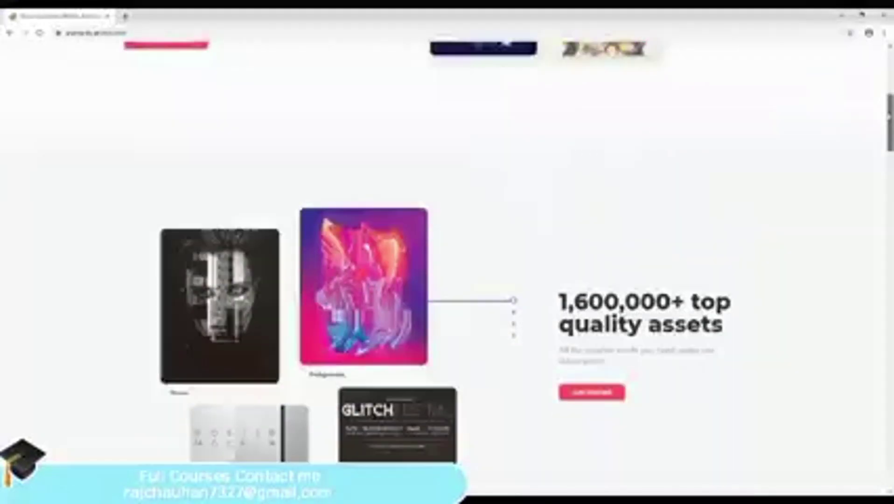
scroll(448, 279, down, 1)
scroll(447, 279, down, 1)
scroll(447, 280, down, 1)
scroll(447, 279, down, 1)
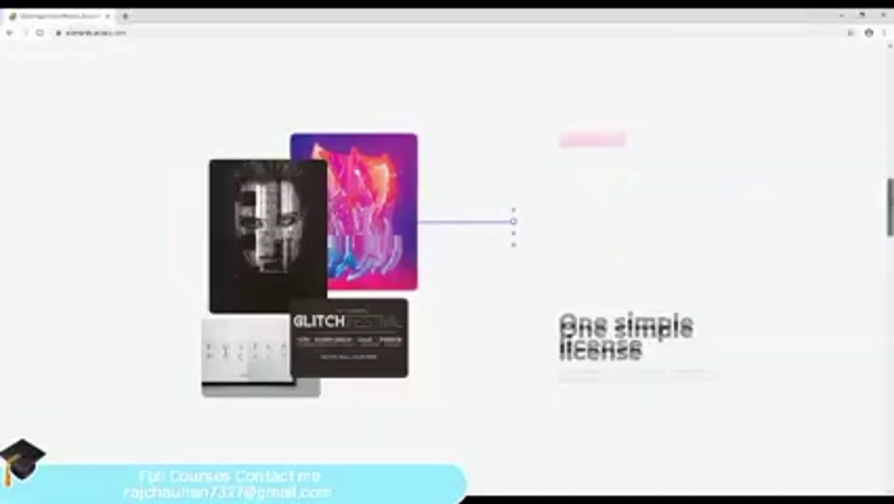
scroll(447, 279, down, 1)
scroll(447, 279, down, 1)
scroll(448, 279, down, 1)
scroll(447, 279, down, 1)
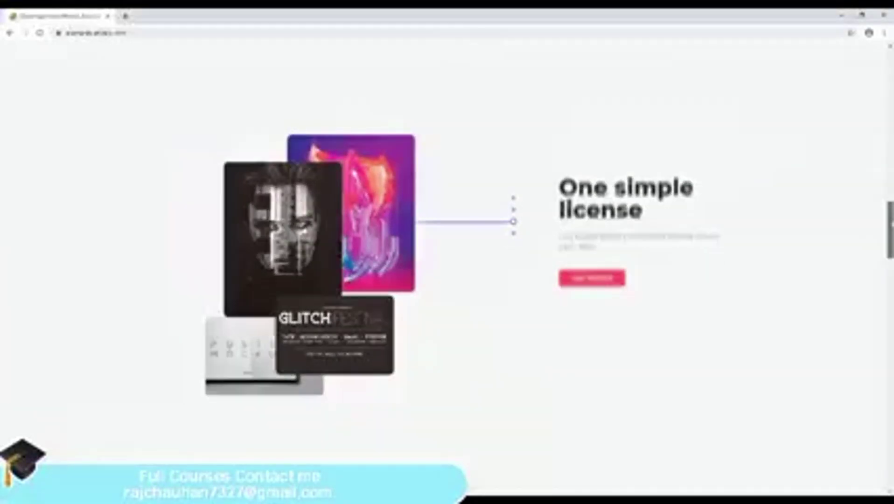
scroll(448, 279, down, 1)
scroll(447, 279, down, 1)
scroll(448, 279, down, 1)
scroll(447, 279, down, 1)
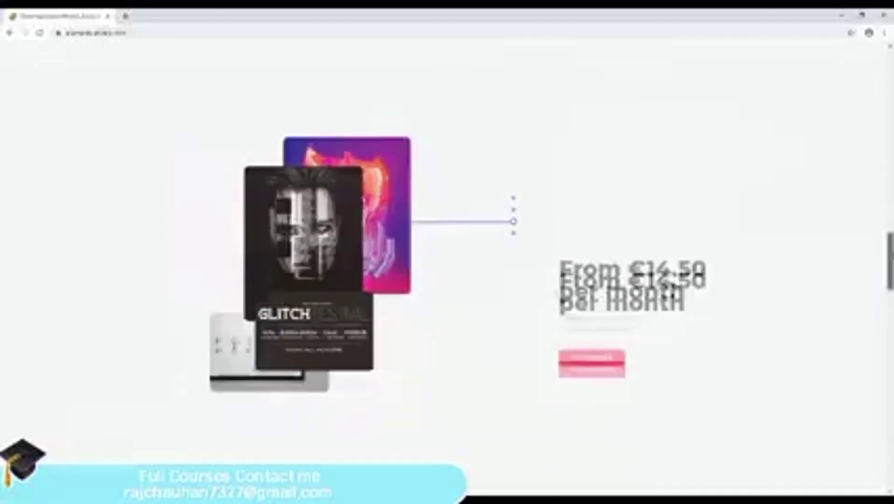
scroll(448, 279, down, 1)
scroll(447, 279, down, 1)
scroll(447, 279, down, 1)
scroll(447, 280, down, 2)
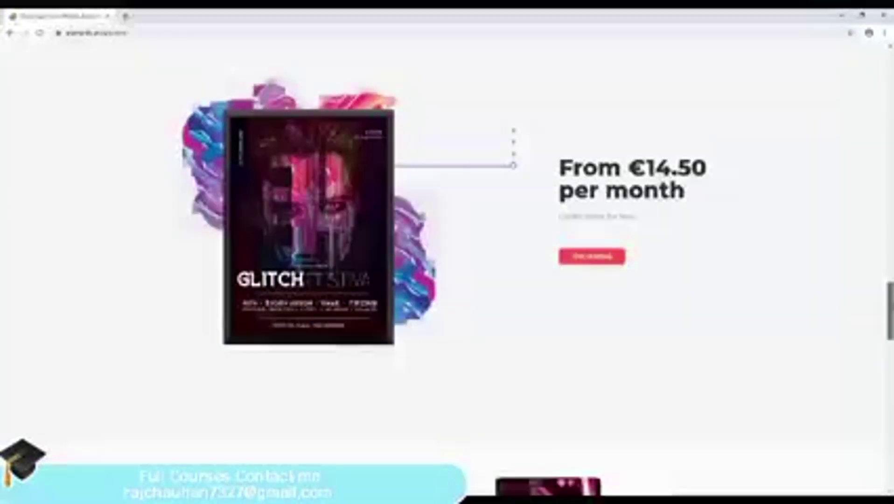
scroll(447, 279, down, 2)
scroll(447, 279, down, 2)
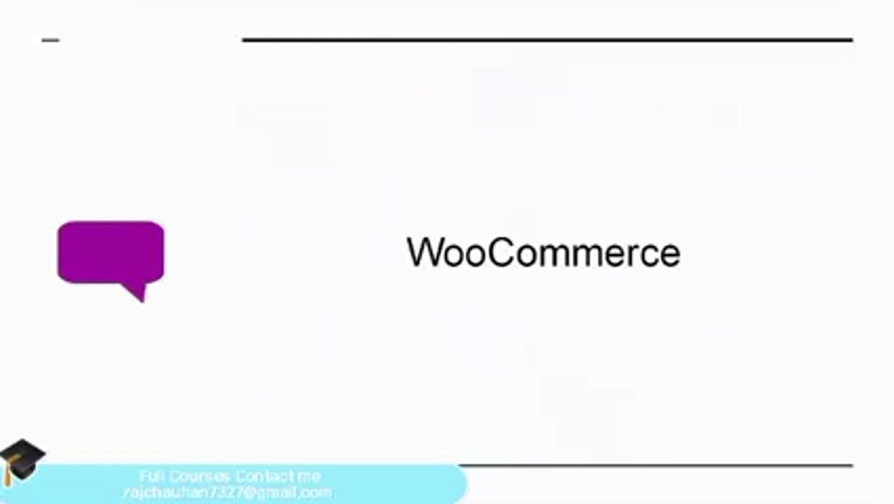